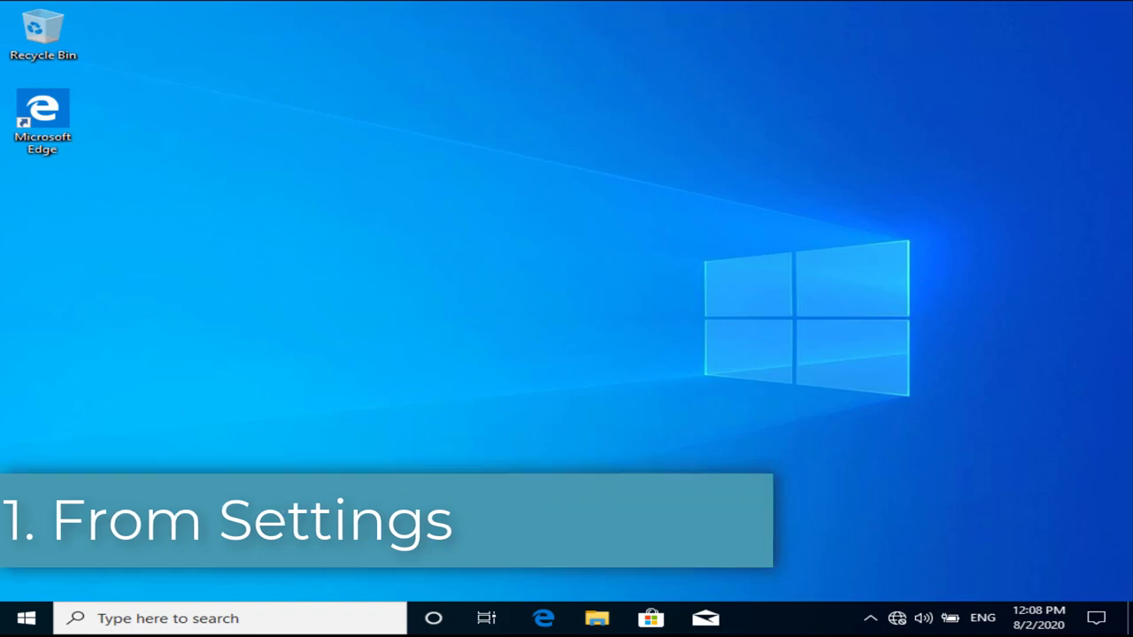
- Go through Start and Settings to the Update & Security Recovery page
left_click(25, 619)
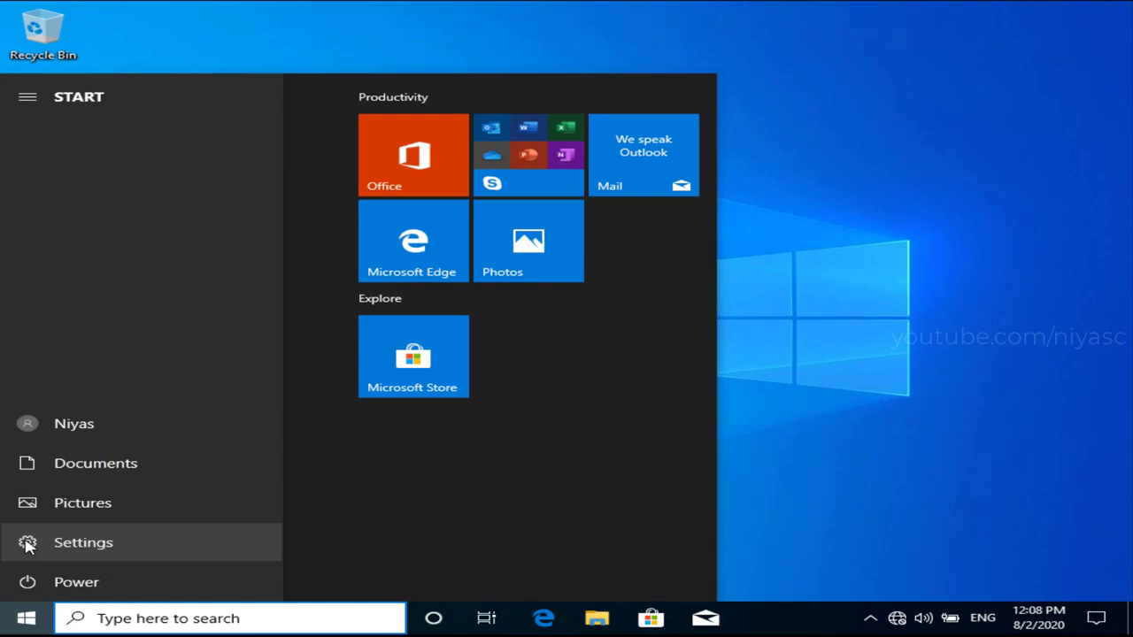
left_click(27, 545)
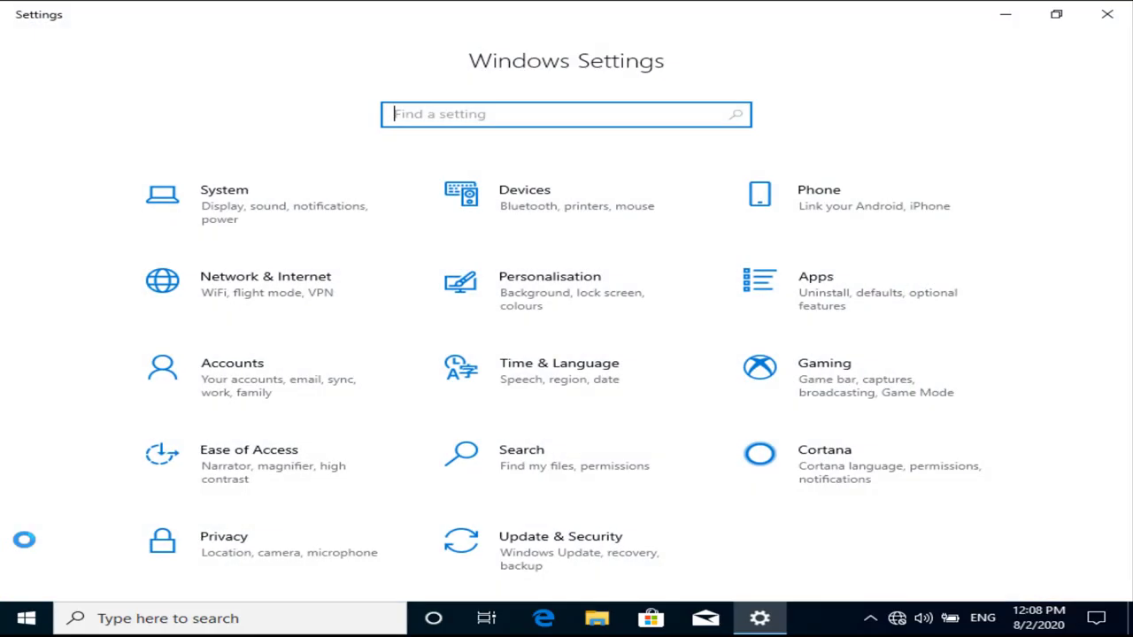
left_click(522, 553)
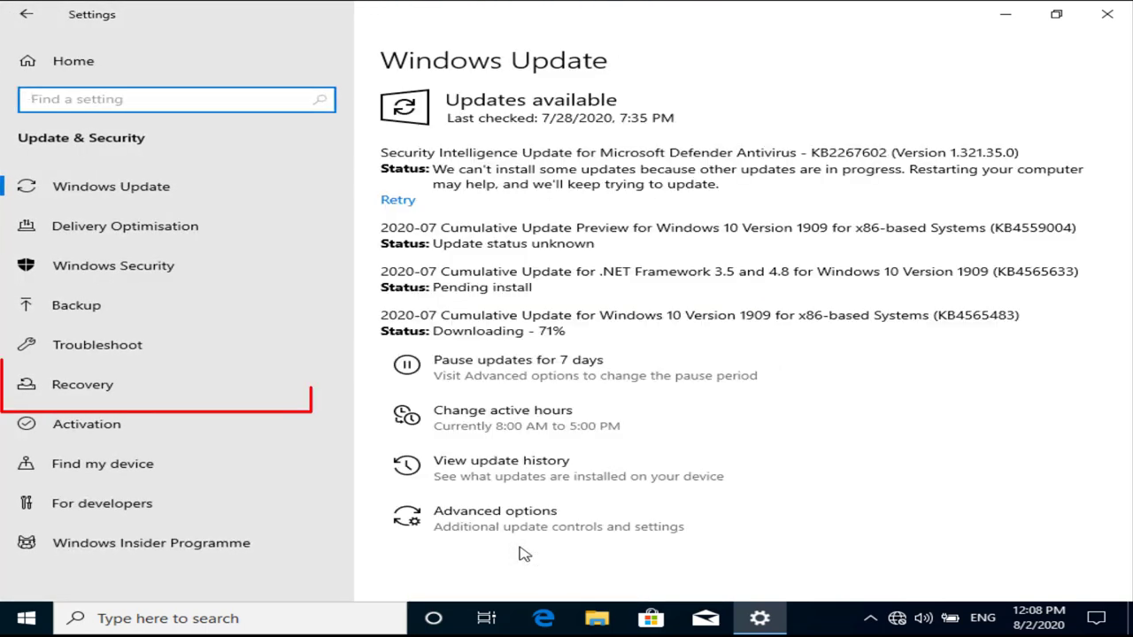
left_click(144, 401)
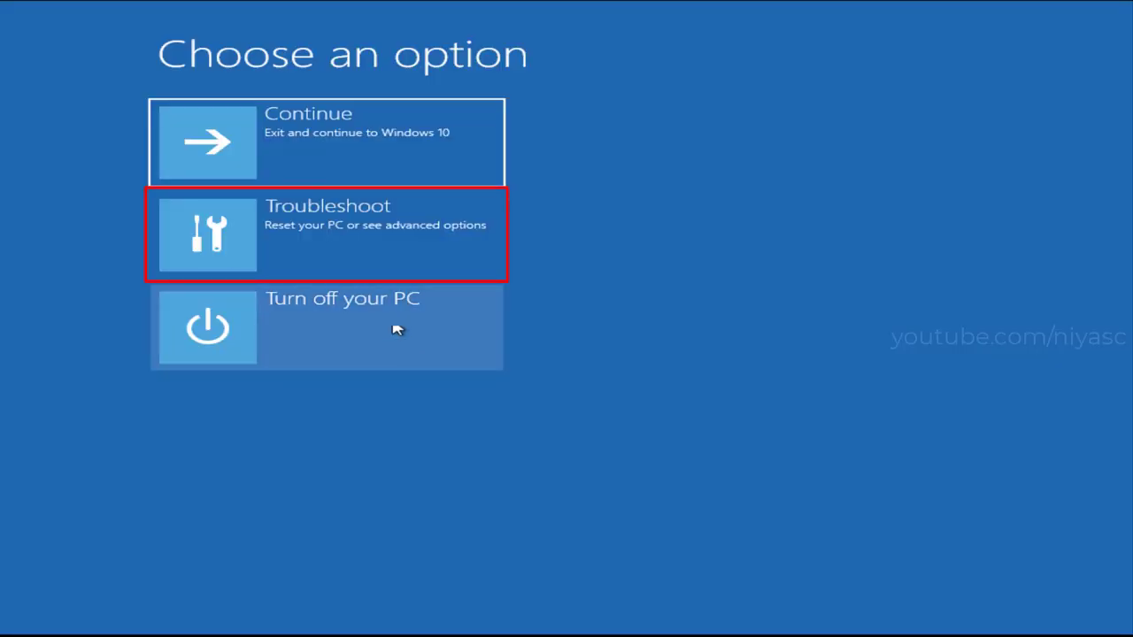
- Go through Troubleshoot, Advanced options and Start-up Settings, then restart to the startup options list
left_click(375, 255)
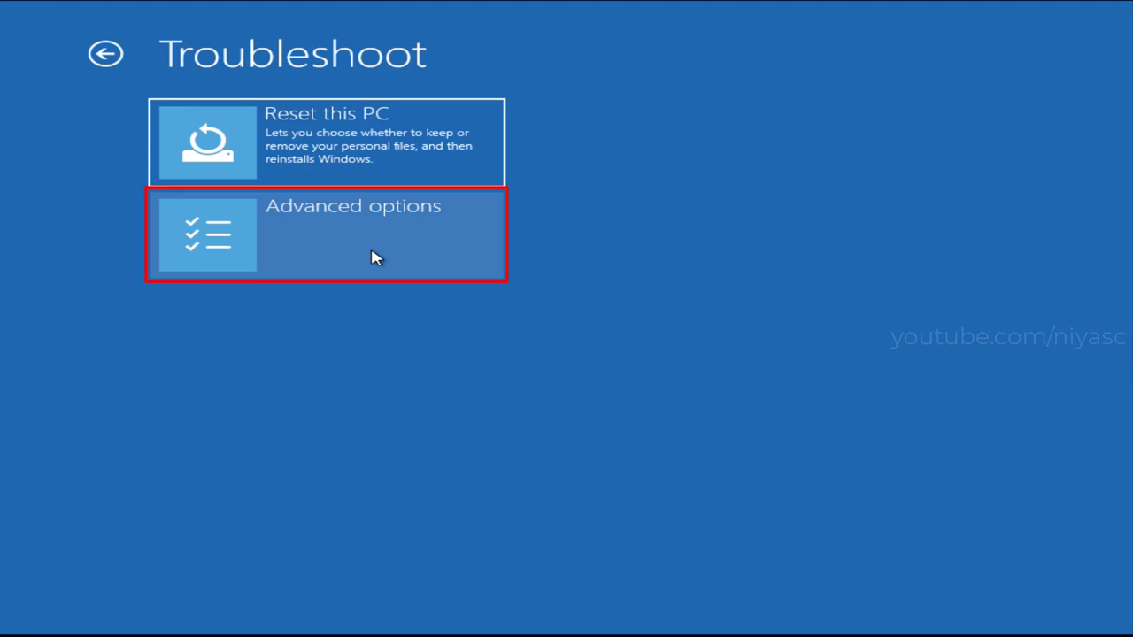
left_click(376, 255)
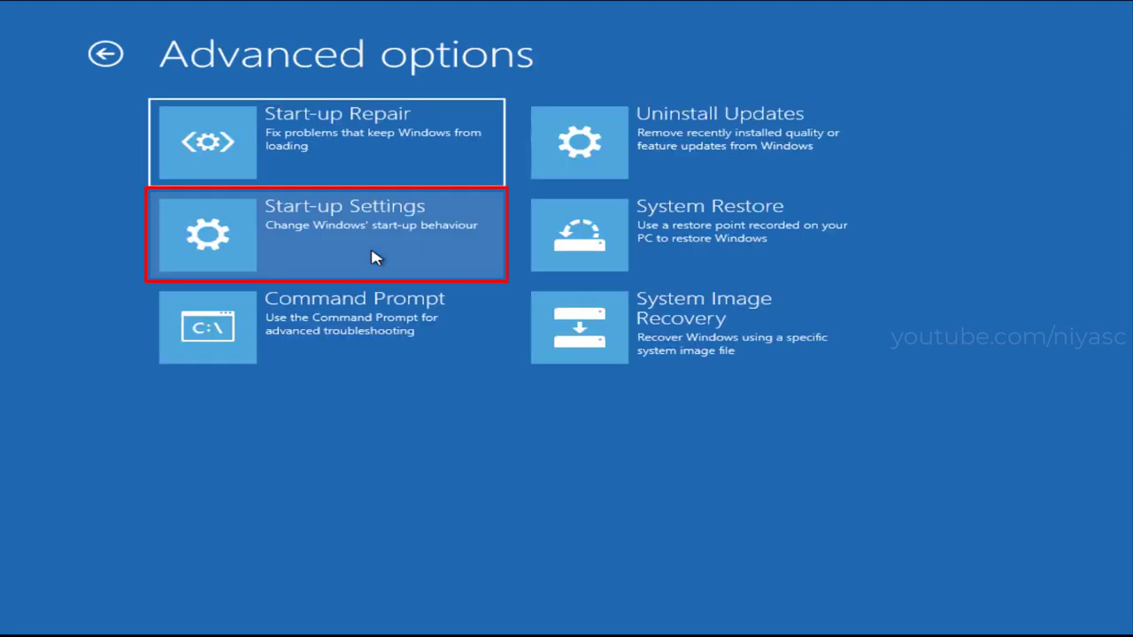
left_click(375, 256)
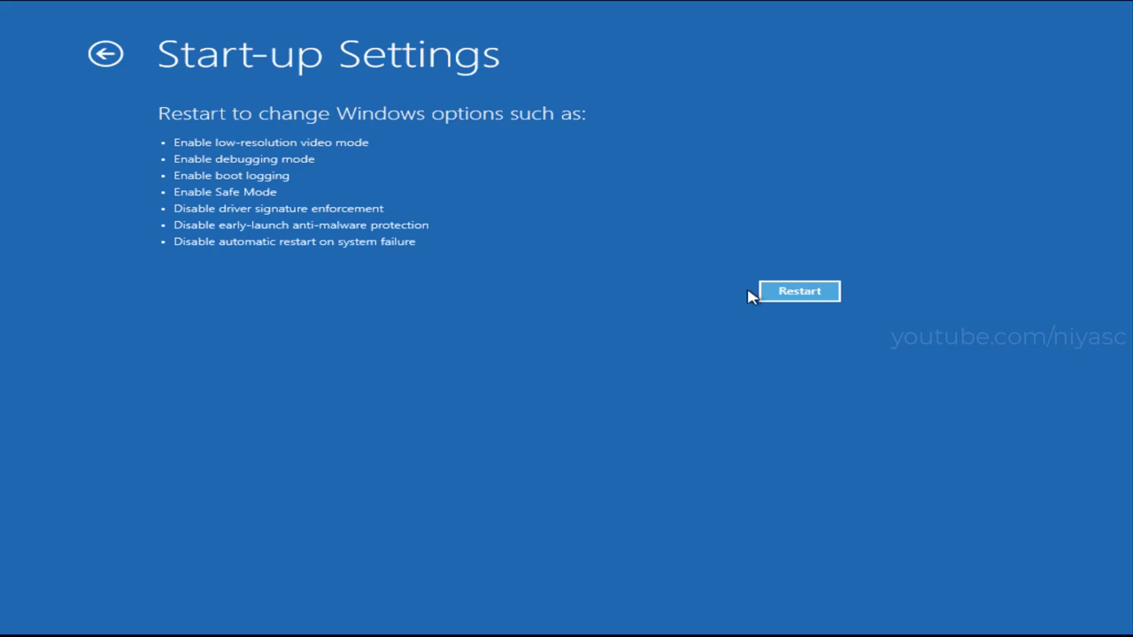
left_click(780, 299)
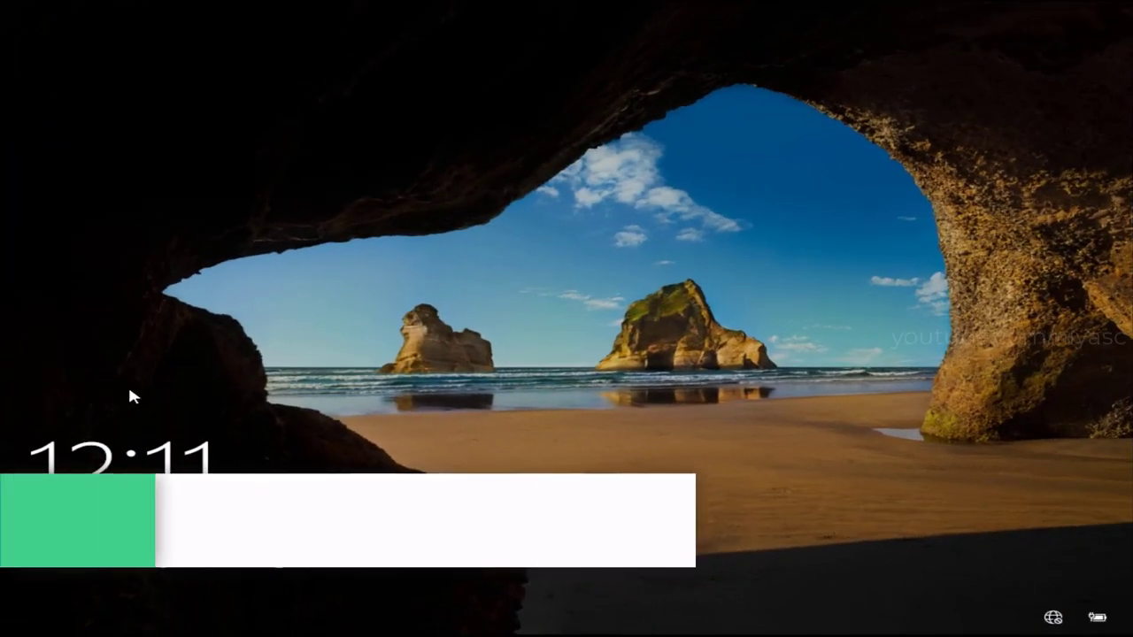
- From the sign-in screen's power menu, restart the PC into the recovery options
left_click(382, 433)
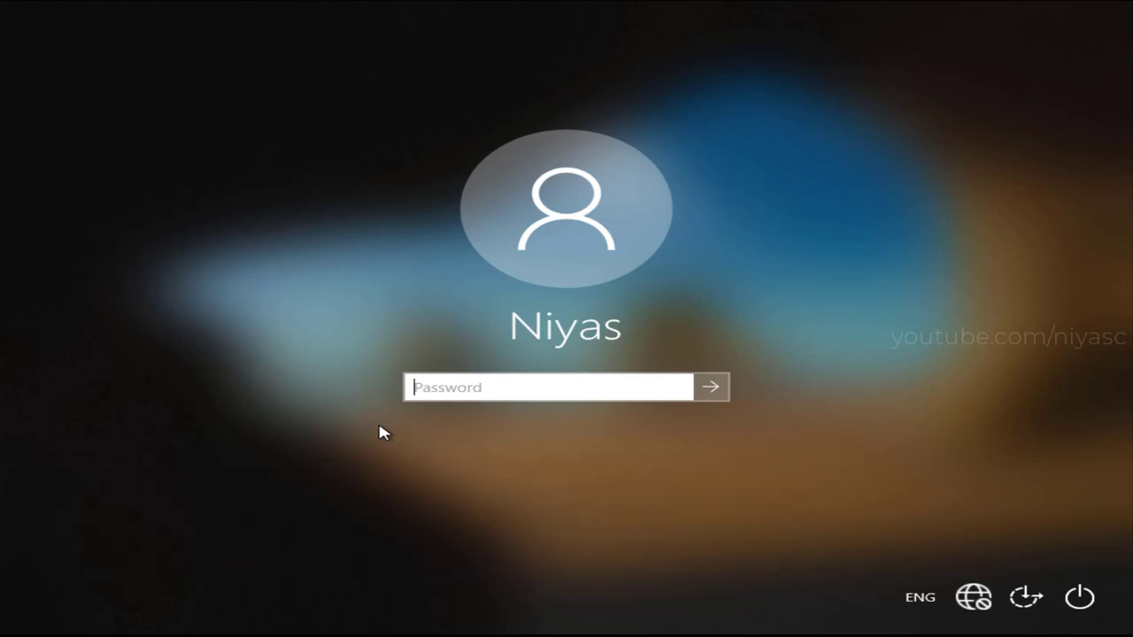
left_click(1076, 600)
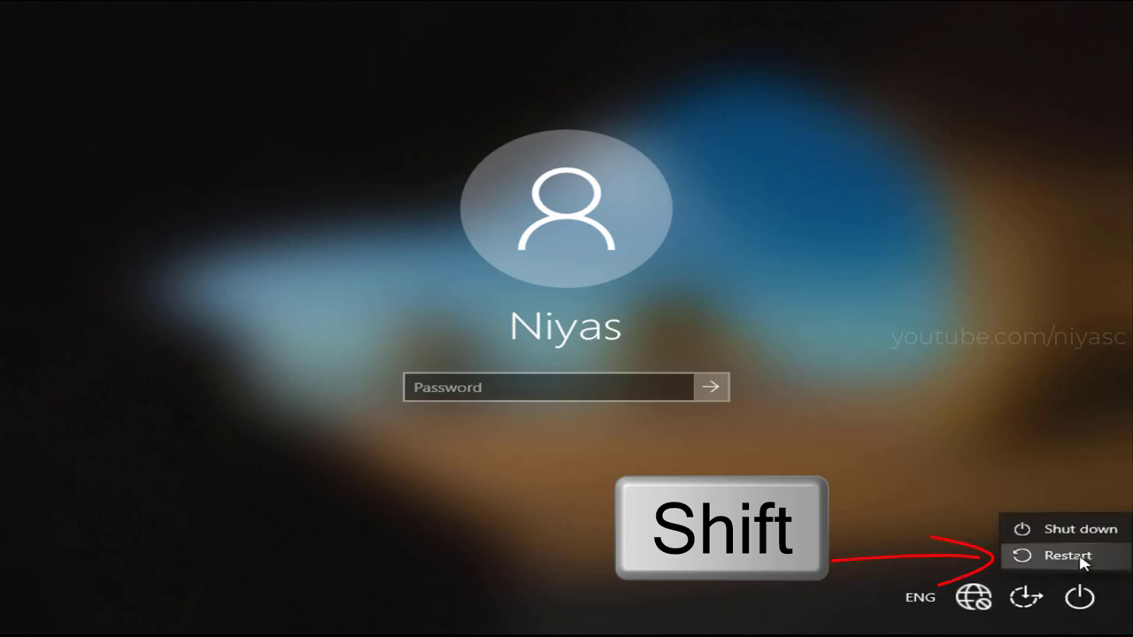
left_click(1082, 556, "shift")
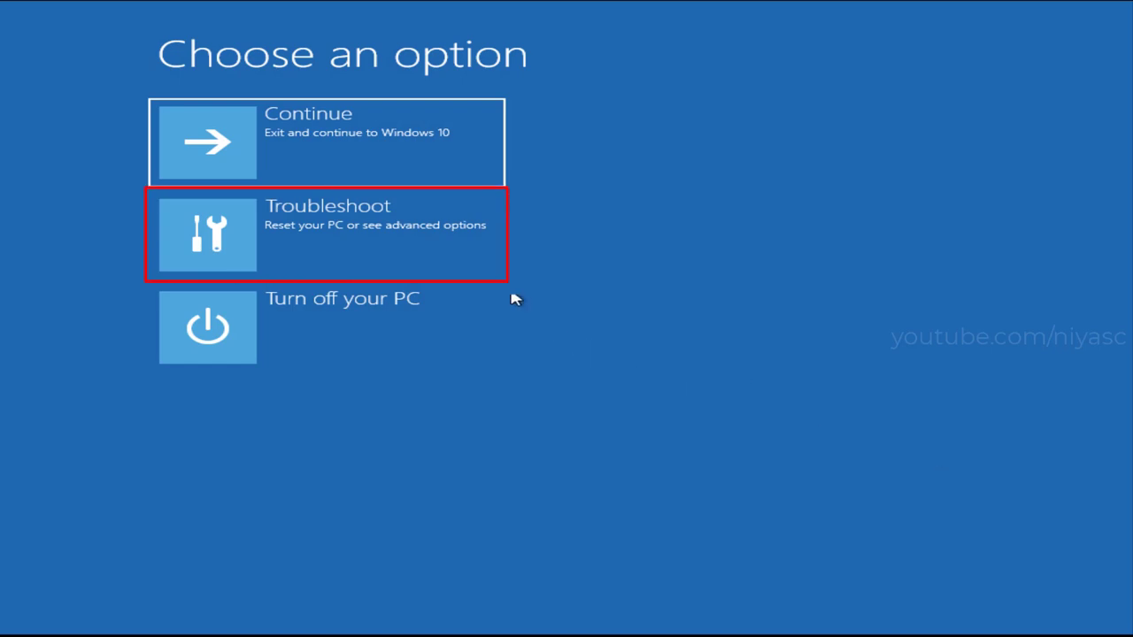
- Go through Troubleshoot and Advanced options to the Start-up Settings page
left_click(447, 249)
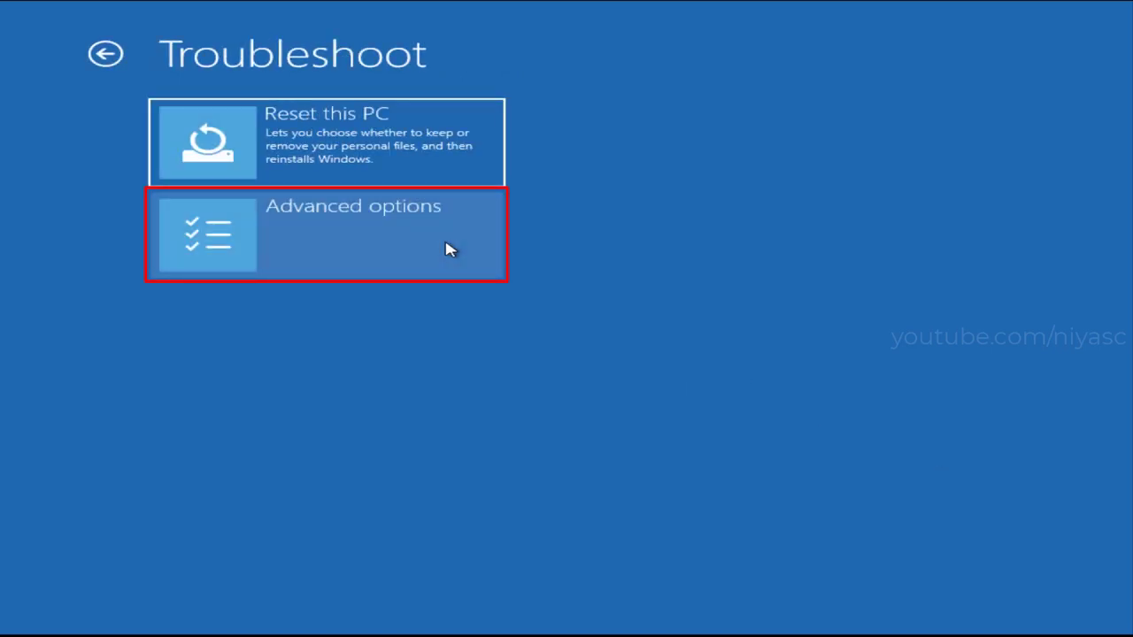
left_click(447, 250)
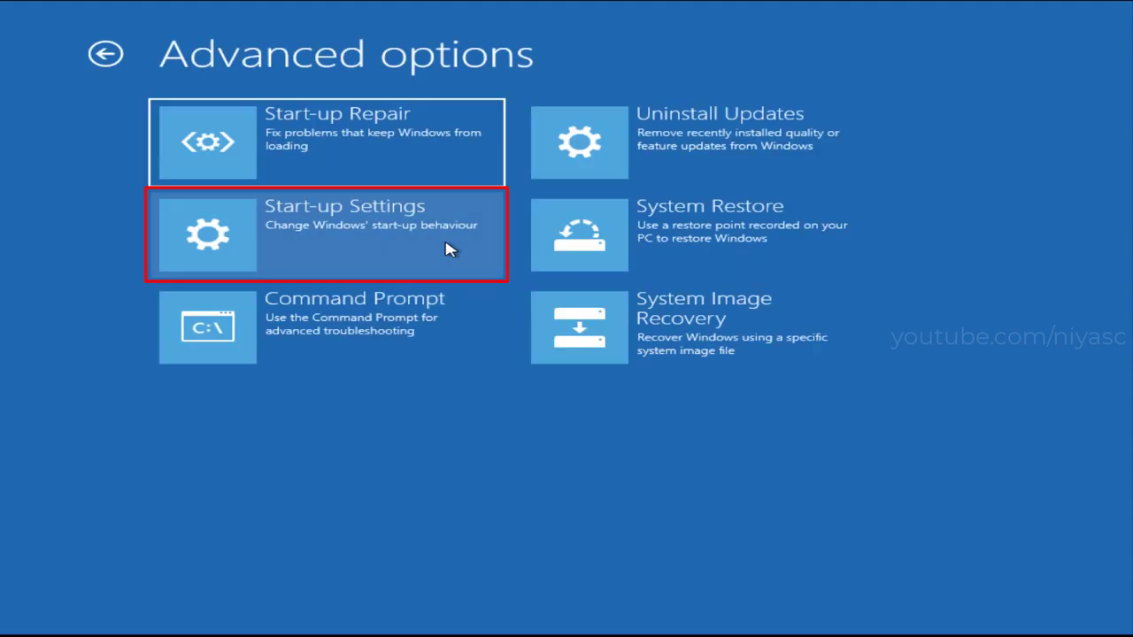
left_click(447, 250)
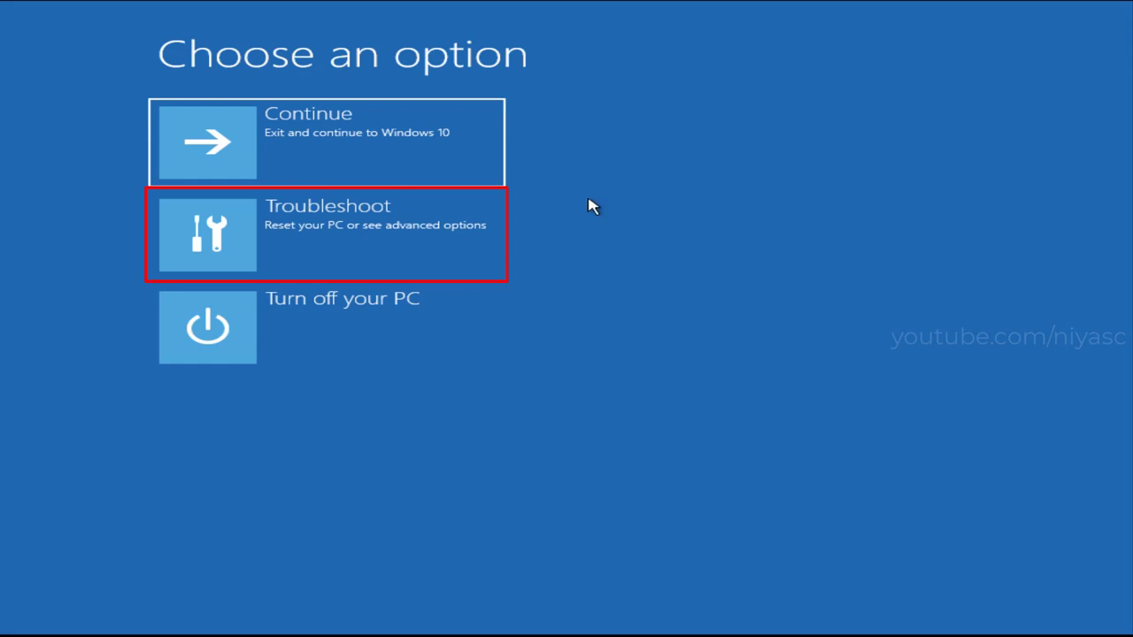
- Go through Troubleshoot, Advanced options and Start-up Settings, then restart to the Safe Mode options list
left_click(443, 226)
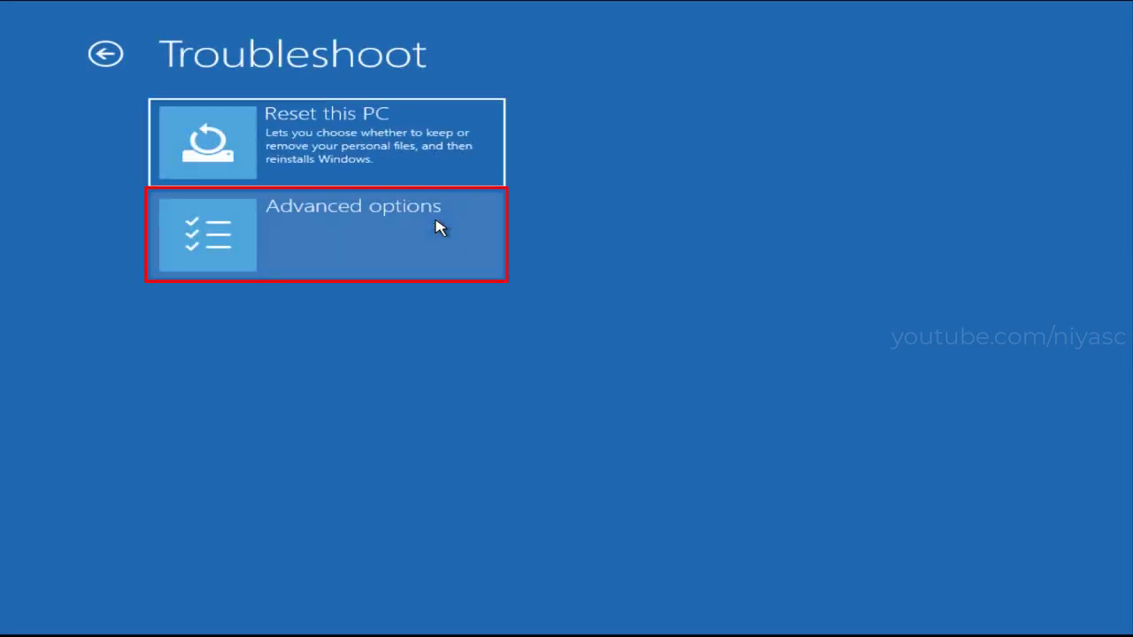
left_click(337, 231)
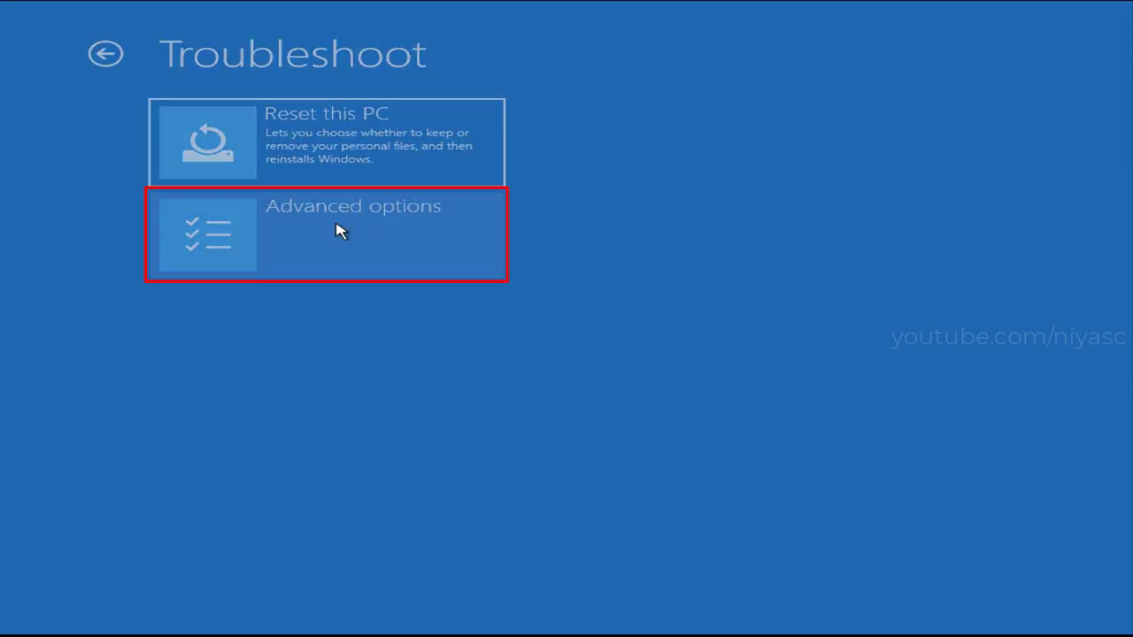
left_click(337, 228)
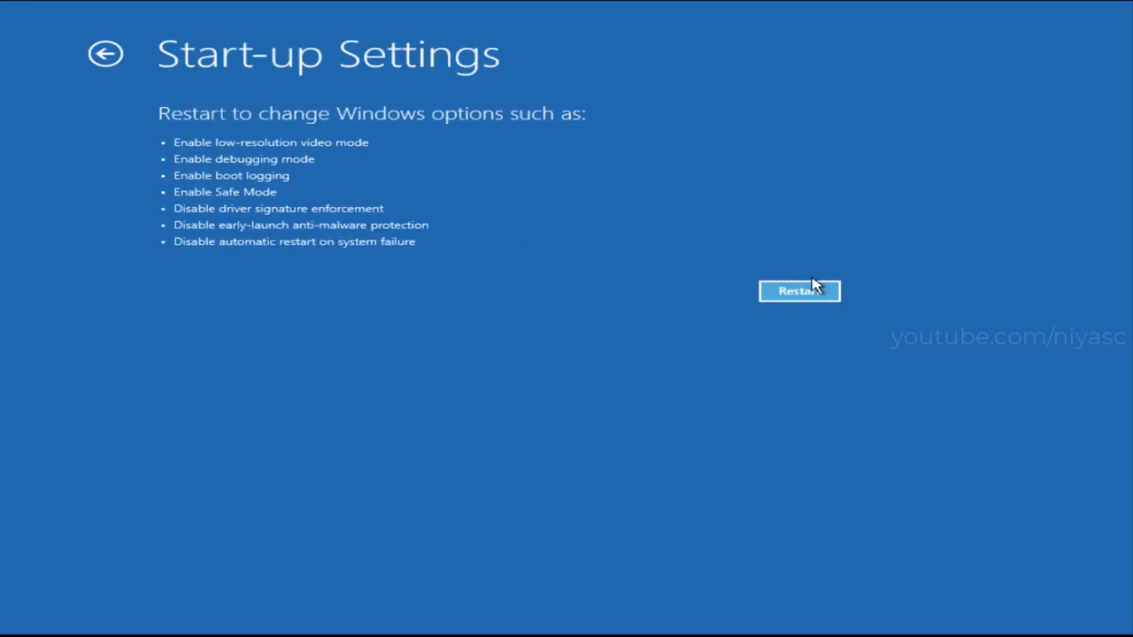
left_click(803, 291)
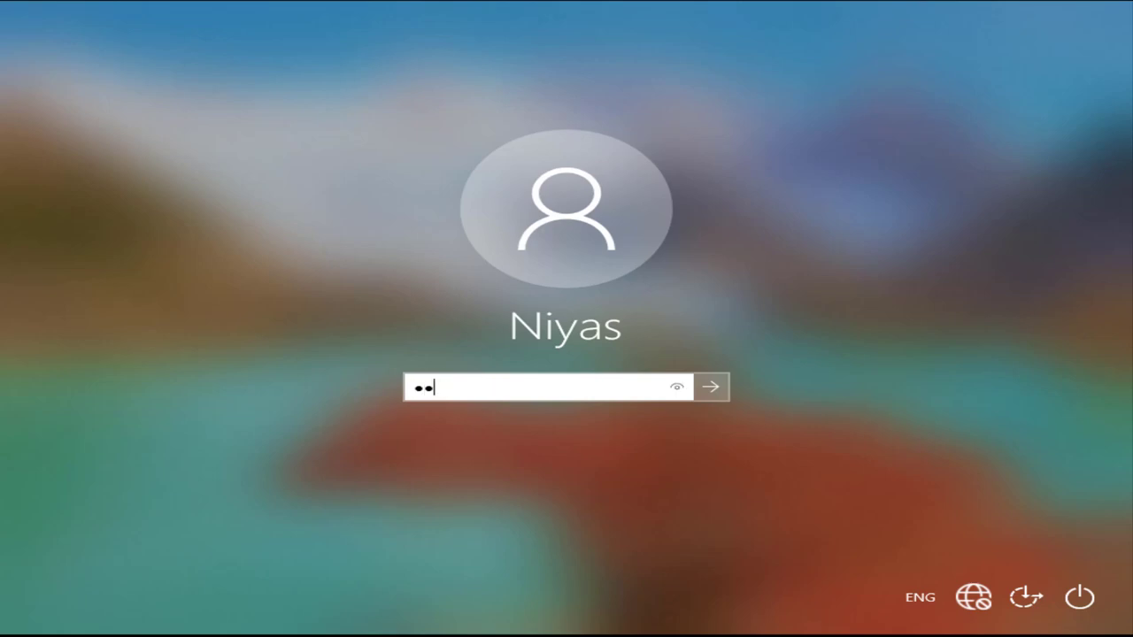
type("*******")
- Enter the account password to sign in to the Safe Mode desktop
key("Return")
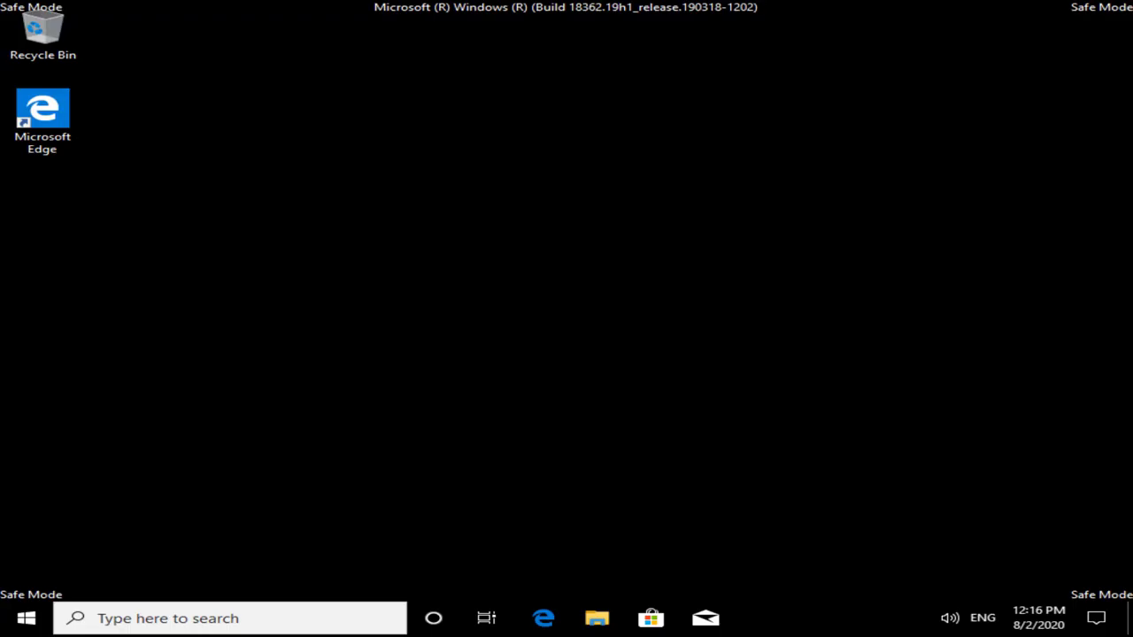